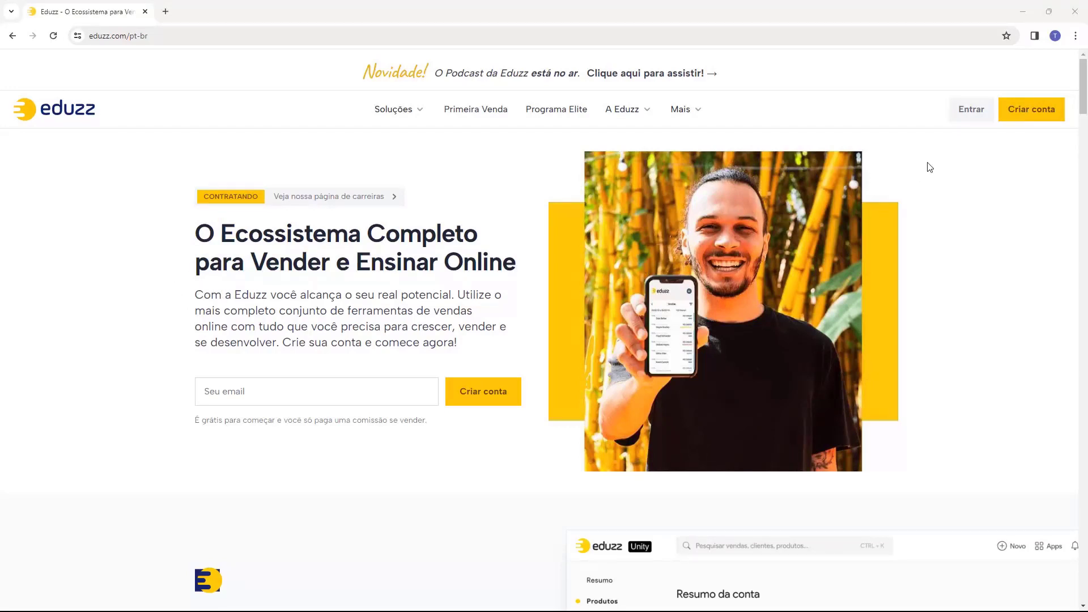
Step: Sign in to the Eduzz account and open the product links page, Meus Links de Divulgação
{"action": "left_click", "coordinate": [972, 111]}
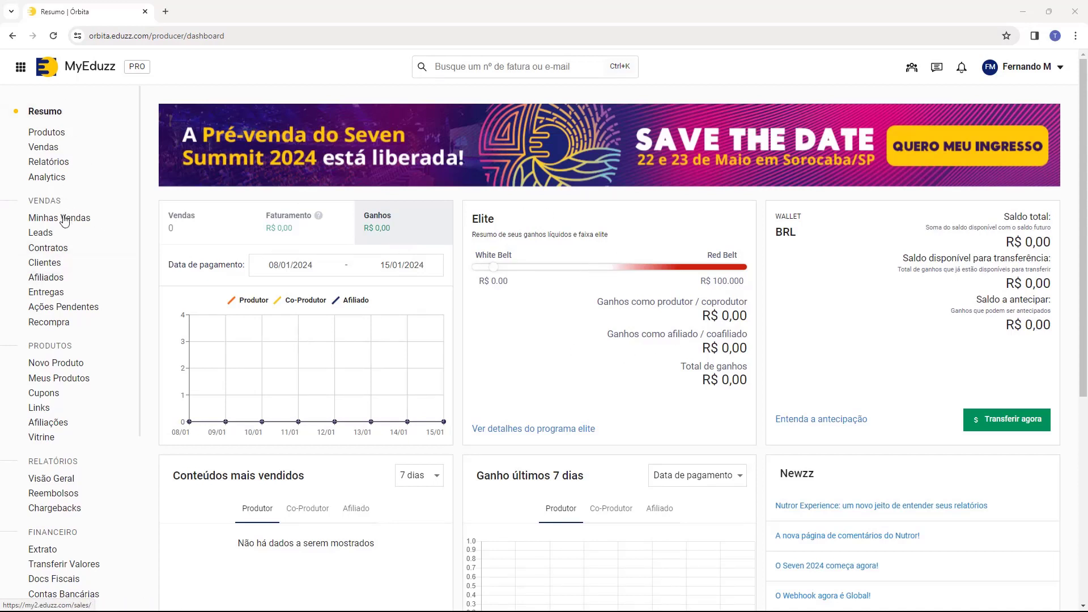
{"action": "left_click", "coordinate": [39, 408]}
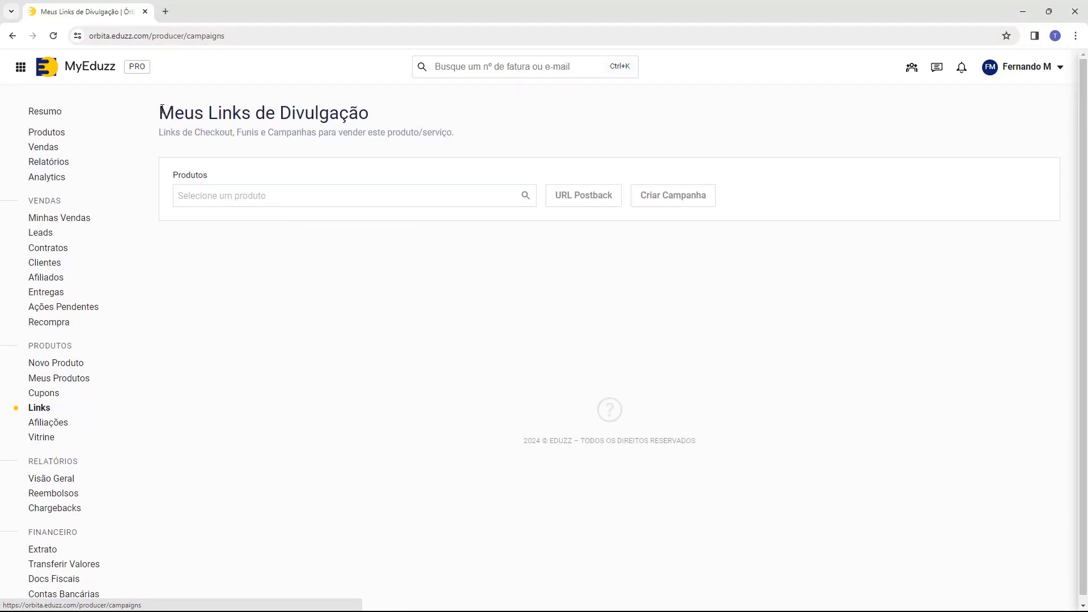
{"action": "left_click_drag", "start_coordinate": [159, 113], "coordinate": [320, 113]}
{"action": "left_click", "coordinate": [312, 114]}
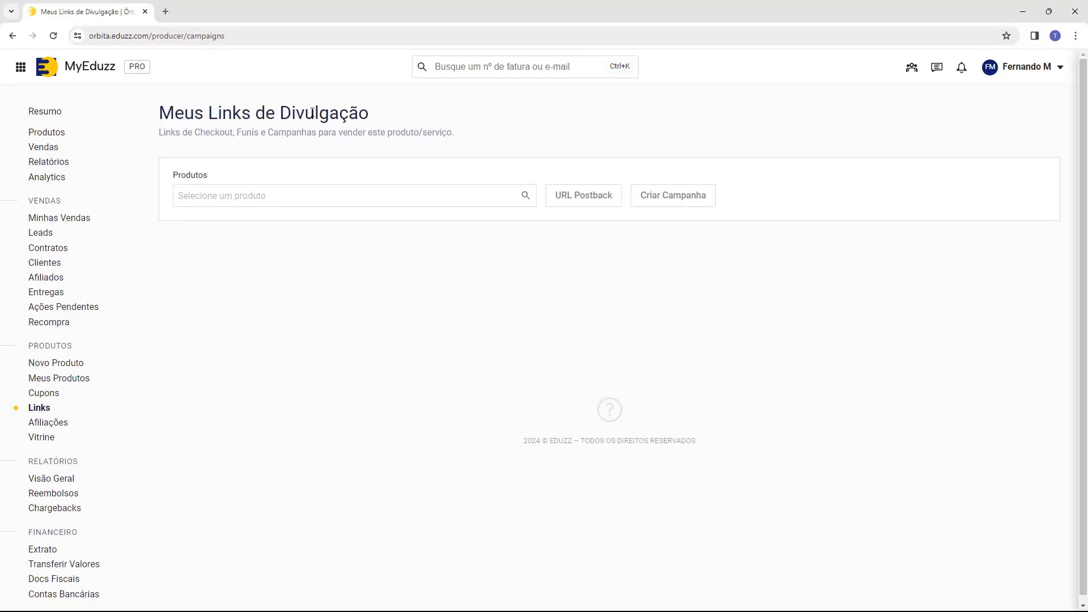
Step: Select the product Ebook Host2b to show its checkout links and advanced settings
{"action": "left_click_drag", "start_coordinate": [179, 181], "coordinate": [221, 178]}
{"action": "left_click", "coordinate": [217, 197]}
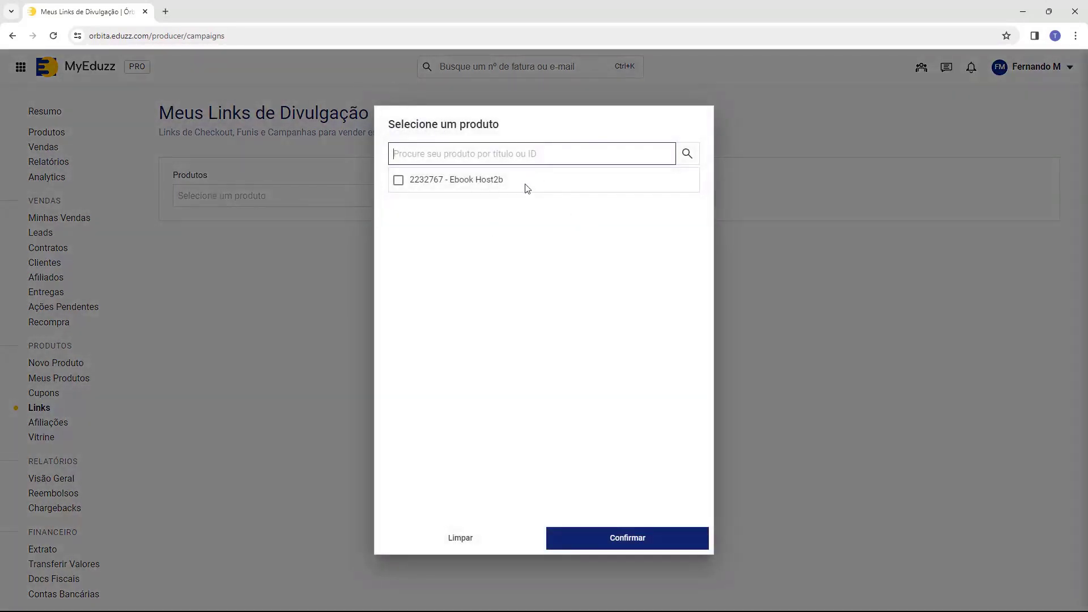
{"action": "left_click", "coordinate": [398, 180]}
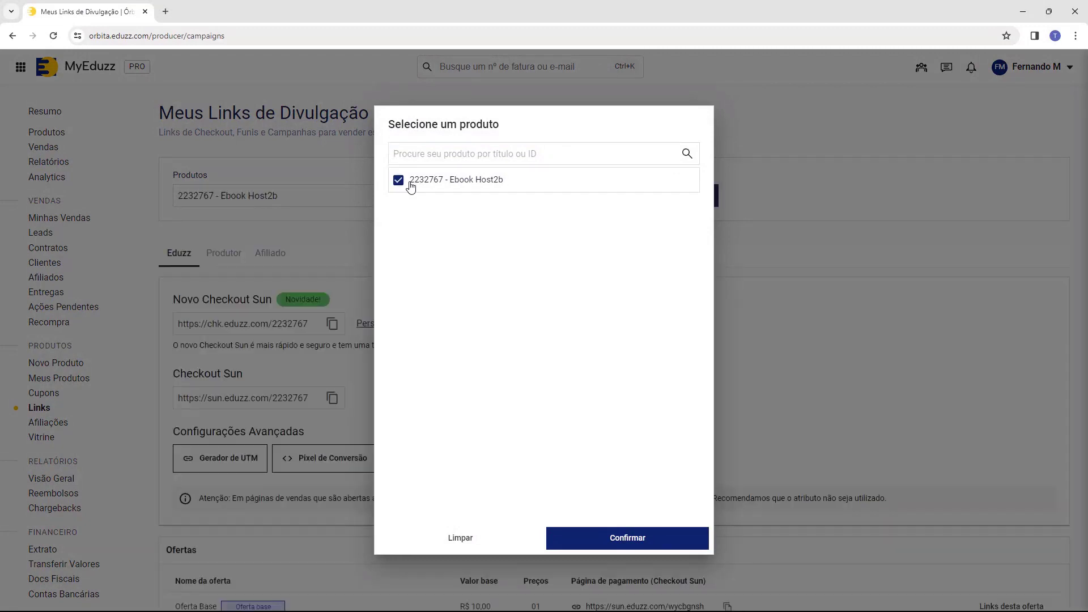
{"action": "left_click", "coordinate": [618, 545]}
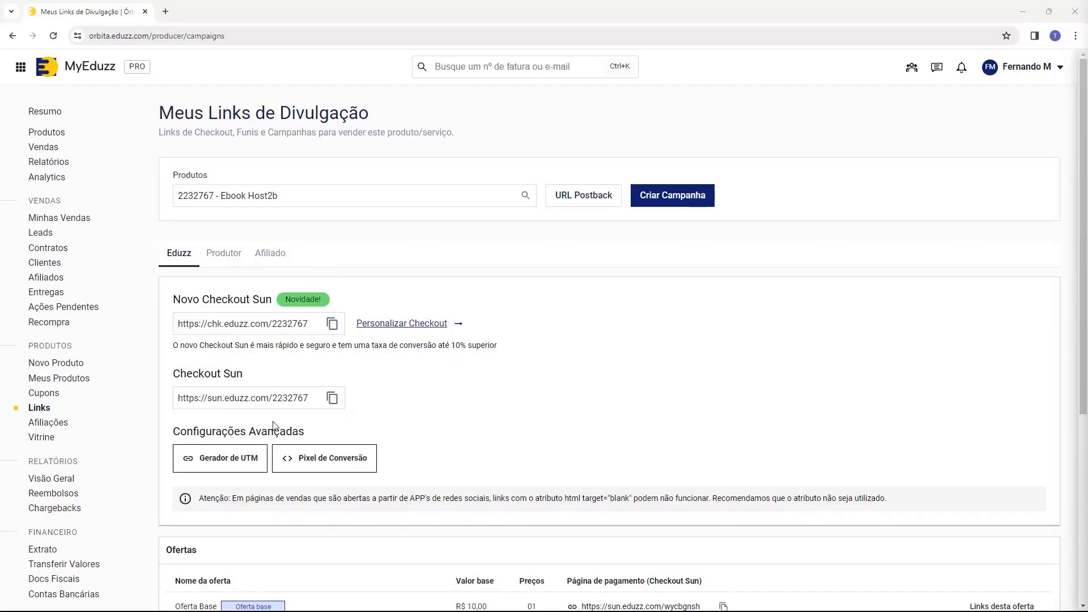
Step: Open the product's conversion pixel settings and choose Google AdWords as the tracking platform
{"action": "left_click_drag", "start_coordinate": [178, 432], "coordinate": [294, 432]}
{"action": "left_click", "coordinate": [322, 431]}
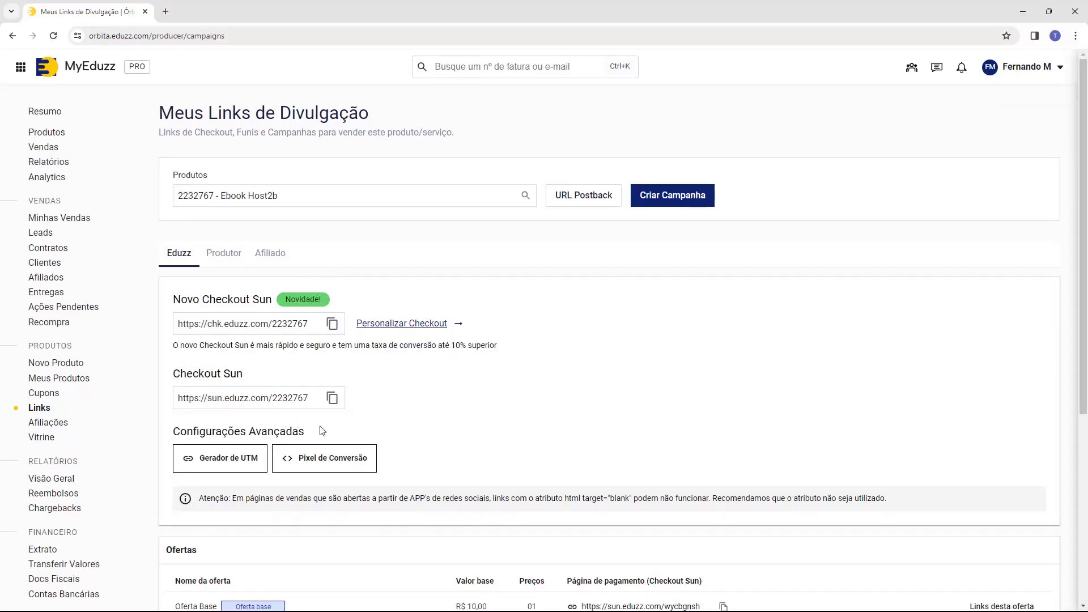
{"action": "left_click", "coordinate": [328, 463]}
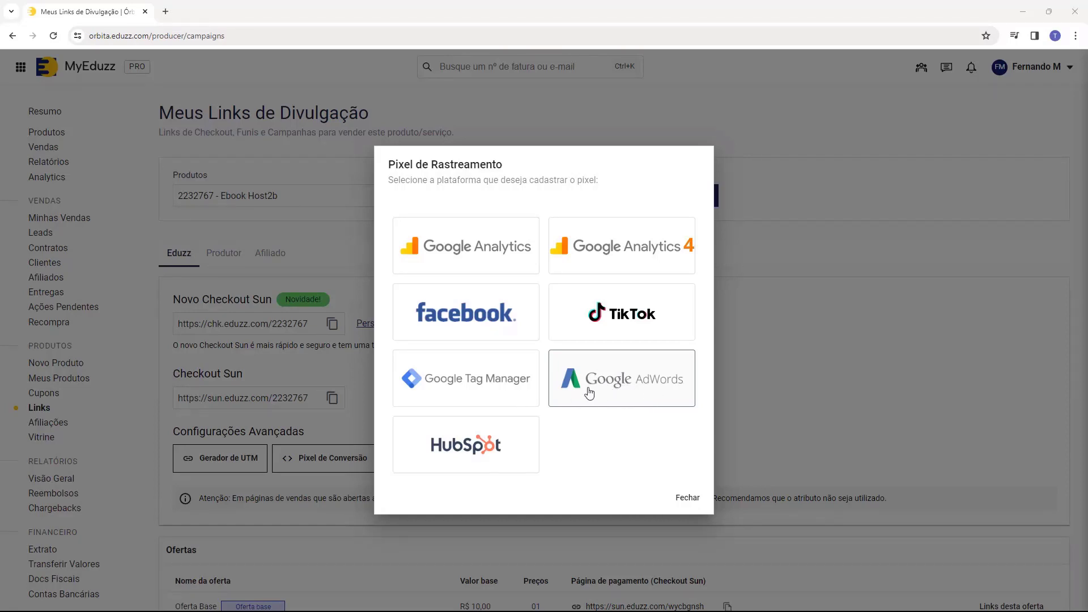
{"action": "left_click", "coordinate": [633, 392]}
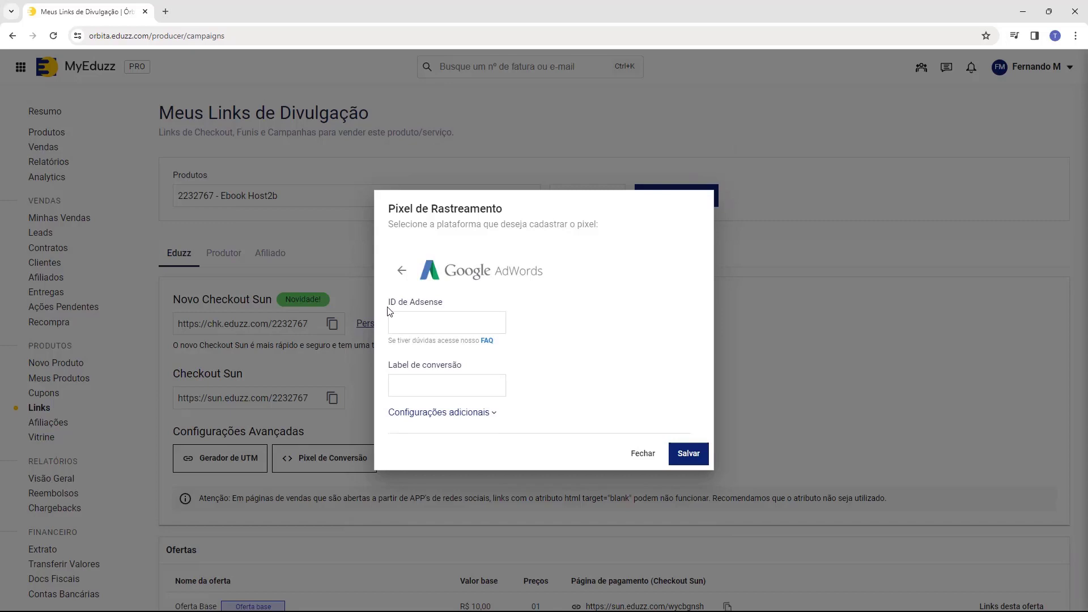
{"action": "left_click_drag", "start_coordinate": [386, 309], "coordinate": [448, 306]}
{"action": "left_click_drag", "start_coordinate": [388, 369], "coordinate": [458, 368]}
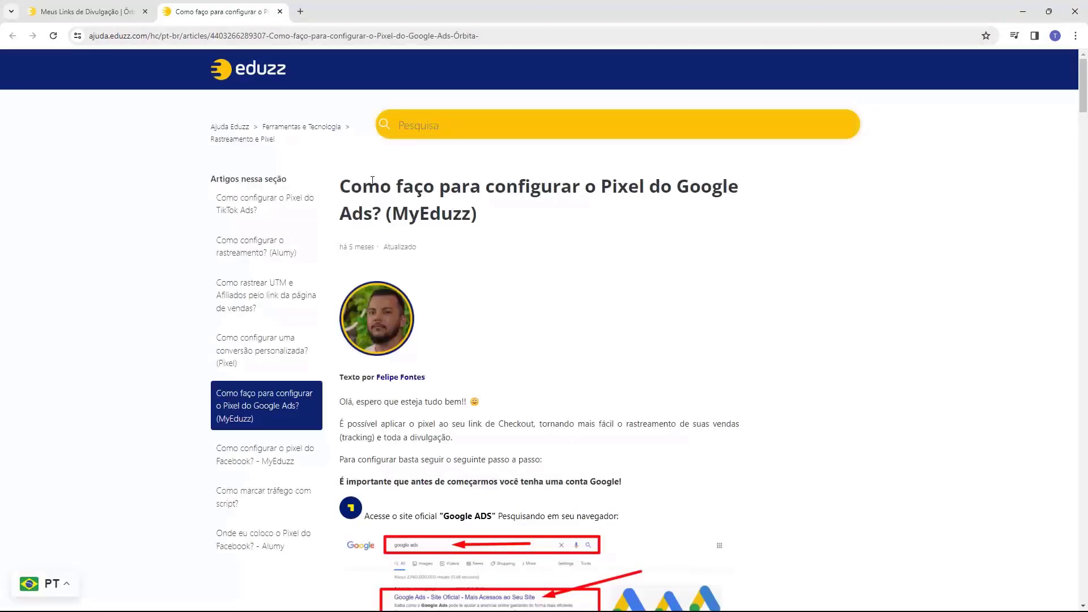
Step: Look through the Eduzz help article on configuring the Google Ads pixel, then return to the ID de Adsense and Label de conversão fields
{"action": "left_click_drag", "start_coordinate": [363, 186], "coordinate": [660, 205]}
{"action": "left_click", "coordinate": [662, 220]}
{"action": "scroll", "coordinate": [413, 259], "scroll_direction": "down", "scroll_amount": 5}
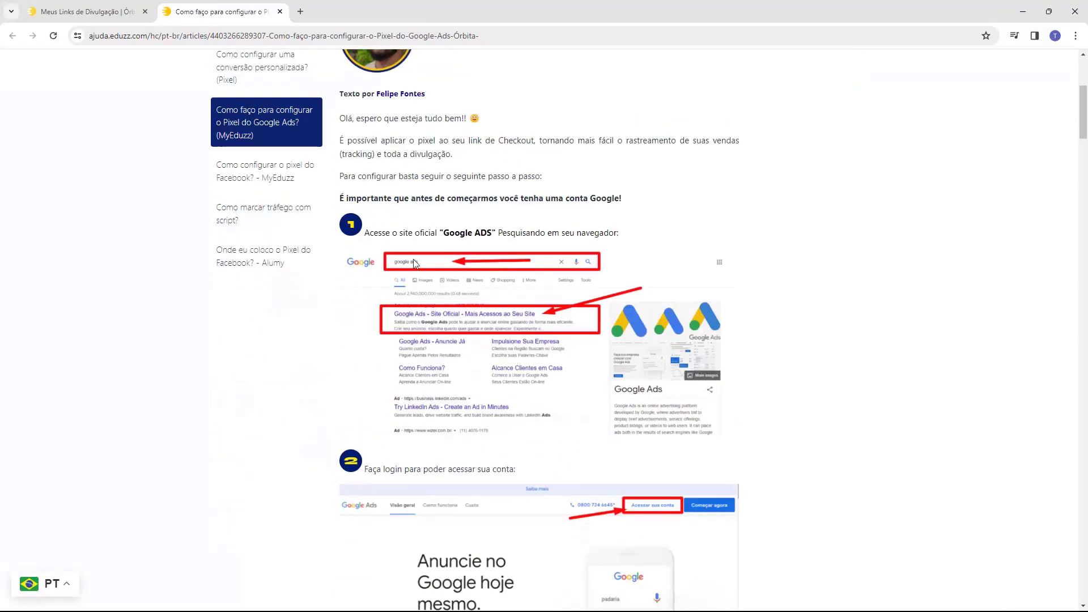
{"action": "scroll", "coordinate": [413, 259], "scroll_direction": "down", "scroll_amount": 20}
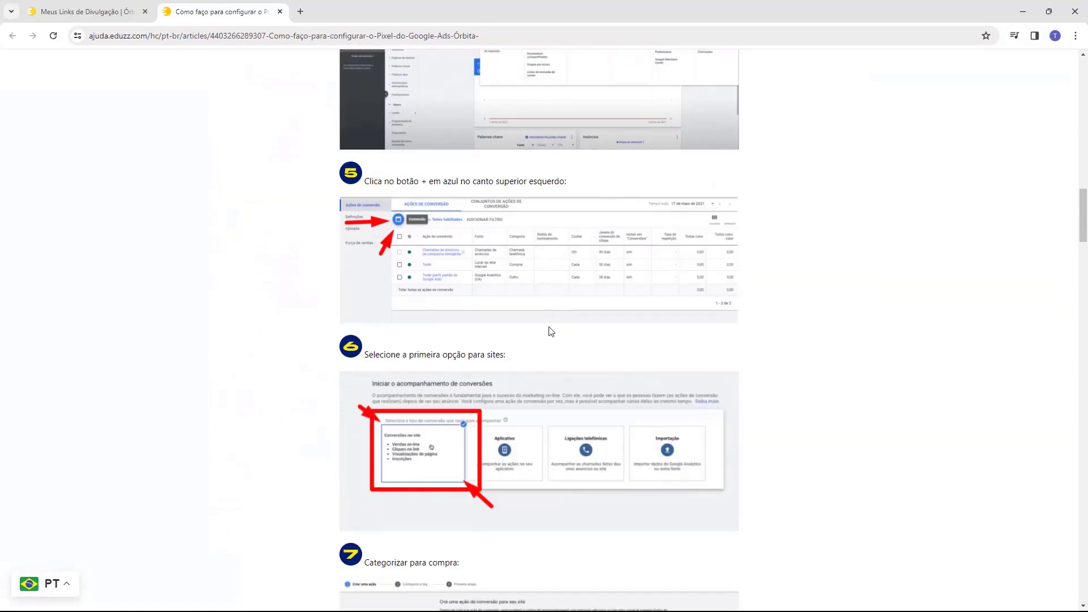
{"action": "scroll", "coordinate": [551, 331], "scroll_direction": "down", "scroll_amount": 20}
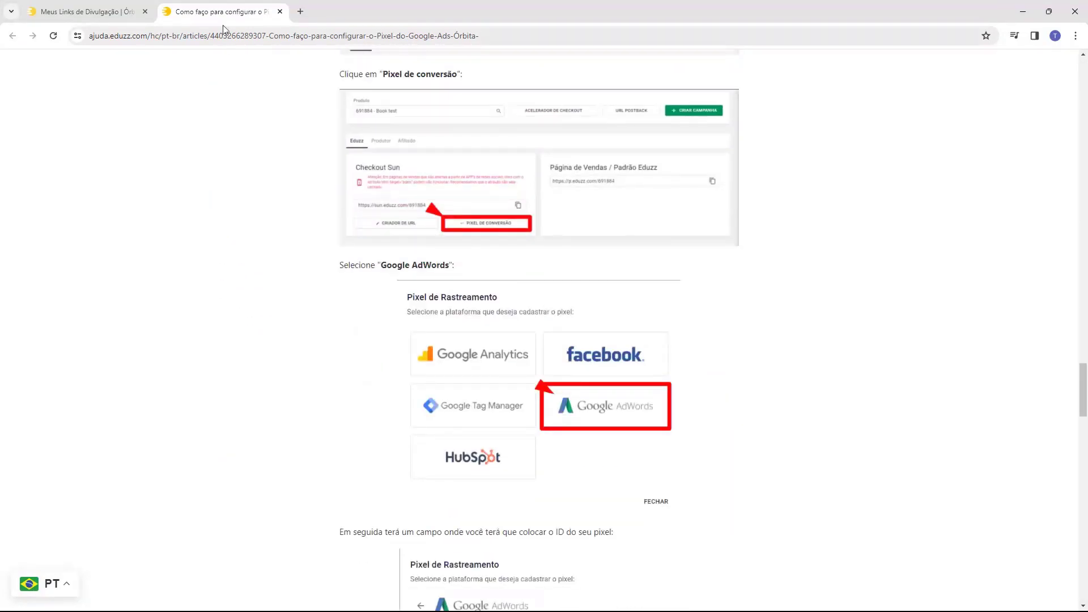
{"action": "middle_click", "coordinate": [229, 12]}
{"action": "left_click", "coordinate": [541, 429]}
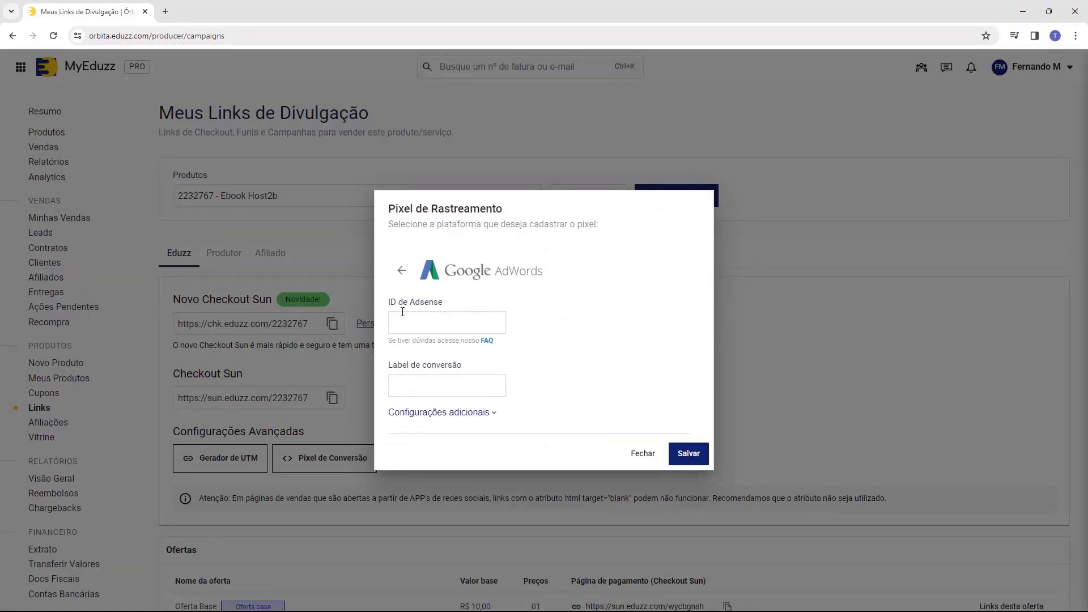
{"action": "left_click_drag", "start_coordinate": [388, 369], "coordinate": [450, 370]}
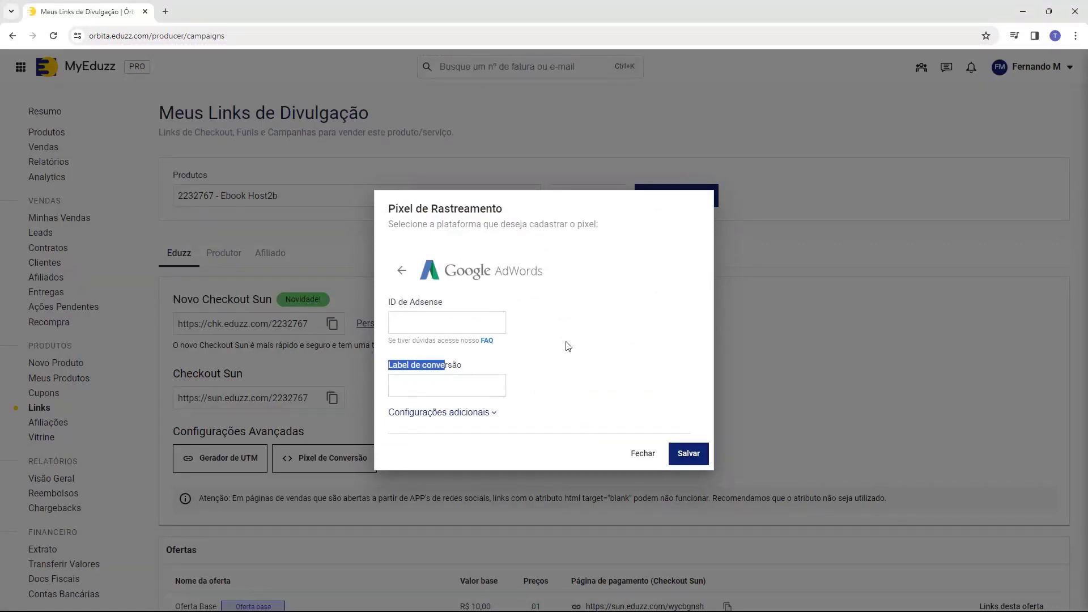
{"action": "left_click", "coordinate": [565, 345]}
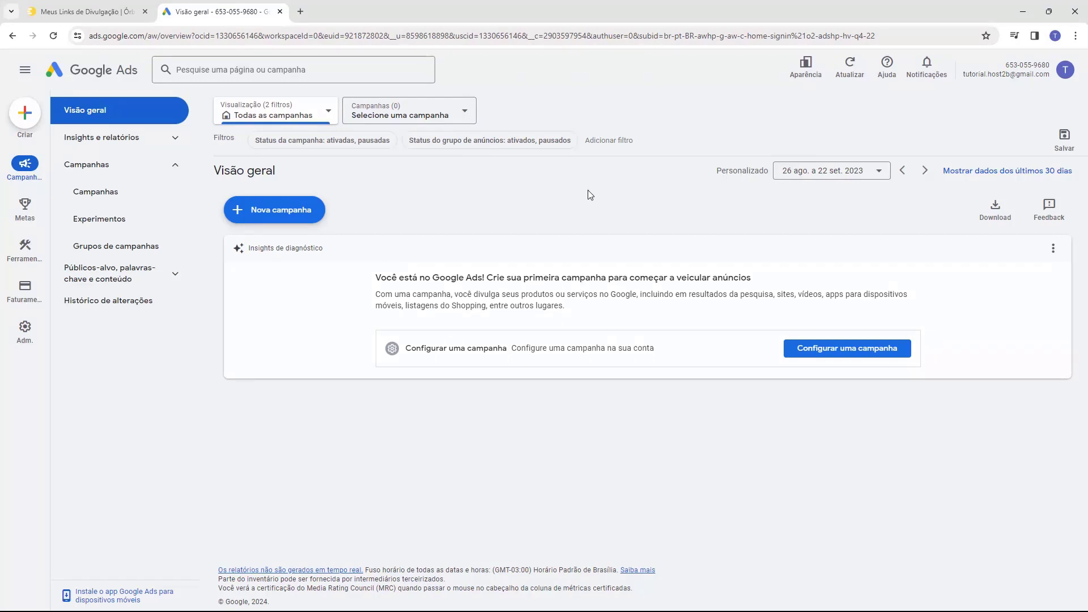
Step: Switch to Google Ads and start a new conversion action in the goals area, with Site as the conversion type
{"action": "mouse_move", "coordinate": [20, 213]}
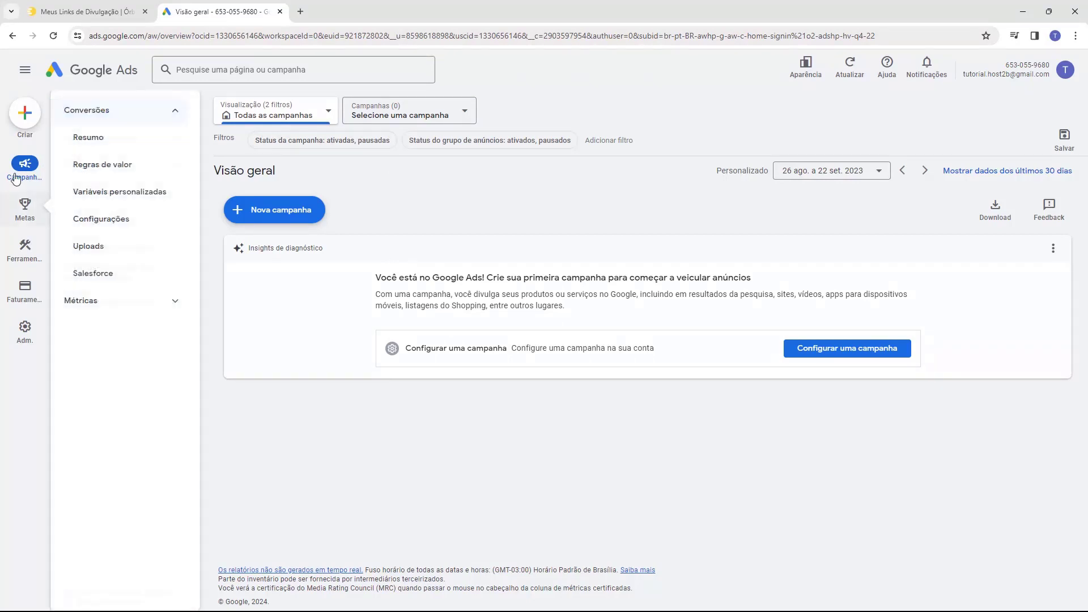
{"action": "left_click", "coordinate": [23, 212]}
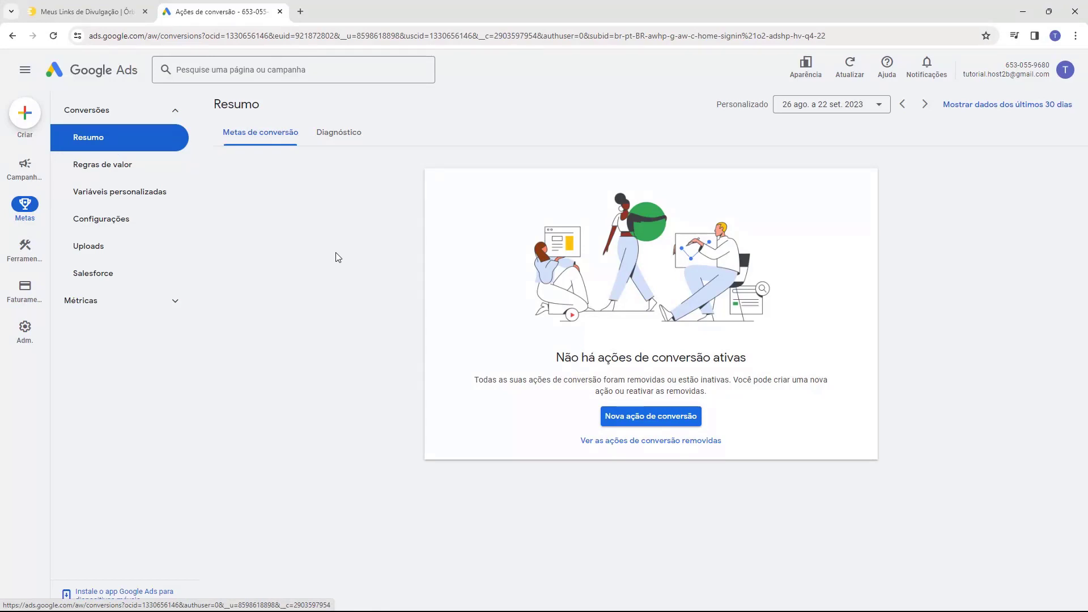
{"action": "left_click", "coordinate": [647, 419]}
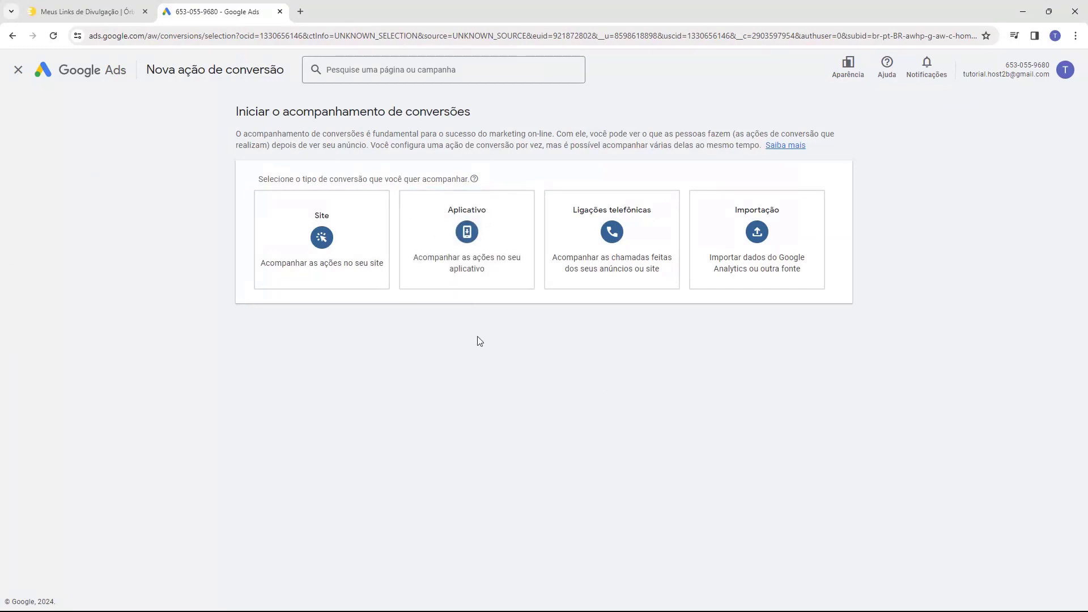
{"action": "mouse_move", "coordinate": [340, 230]}
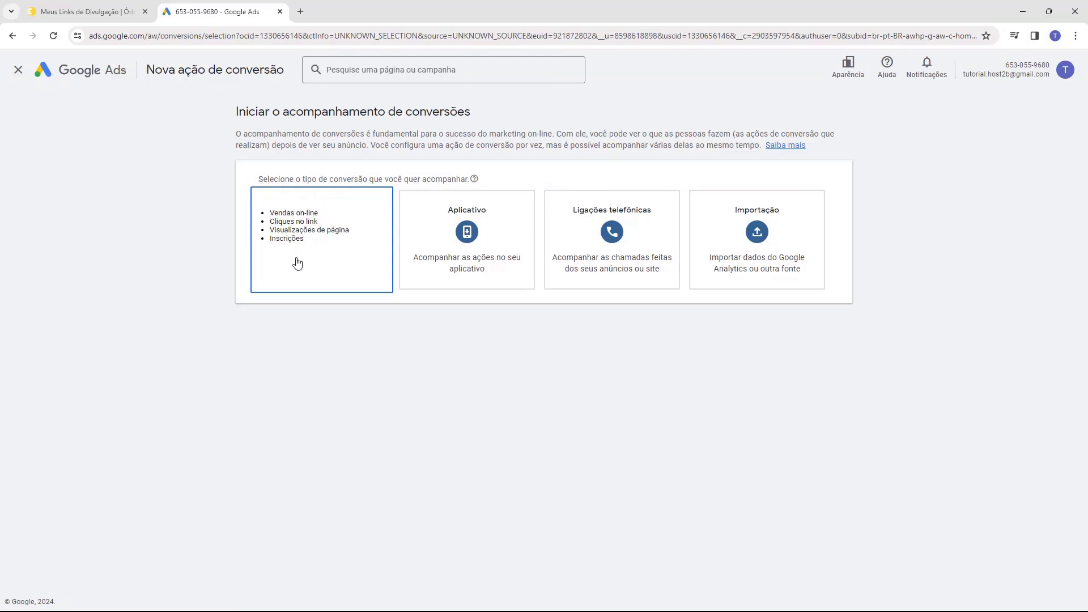
{"action": "left_click", "coordinate": [319, 248]}
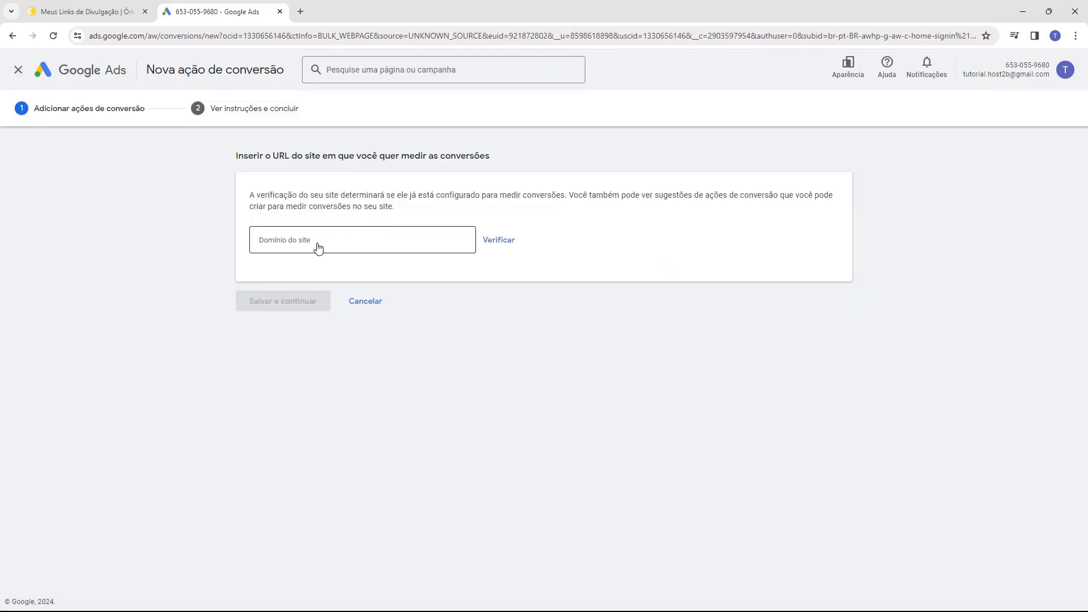
Step: Enter sitetutorial.com.br as the site domain for measuring conversions and verify it
{"action": "left_click", "coordinate": [277, 251]}
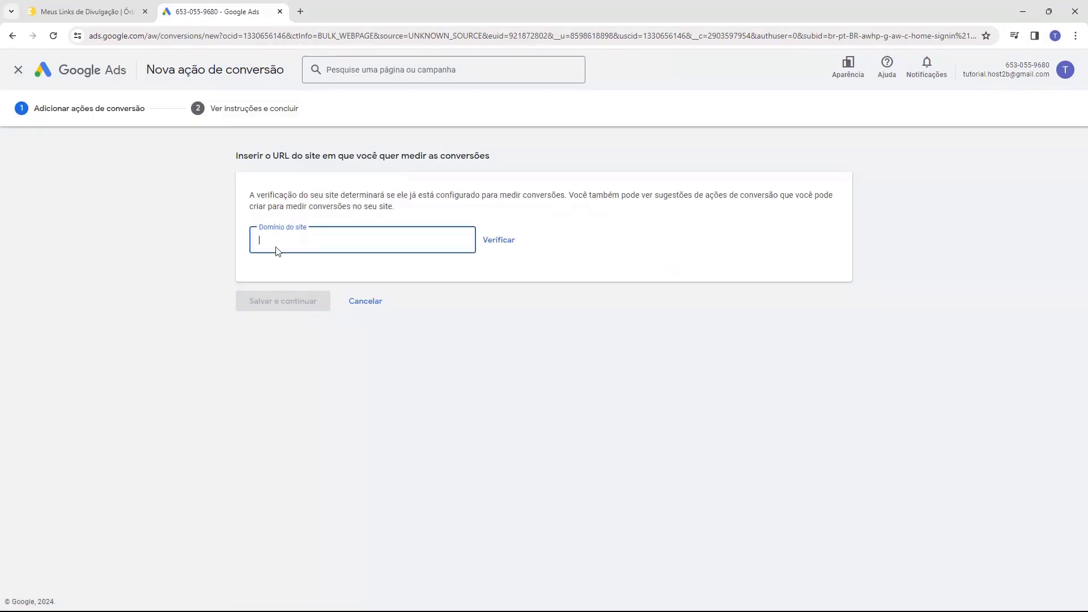
{"action": "left_click", "coordinate": [546, 284]}
{"action": "left_click", "coordinate": [496, 249]}
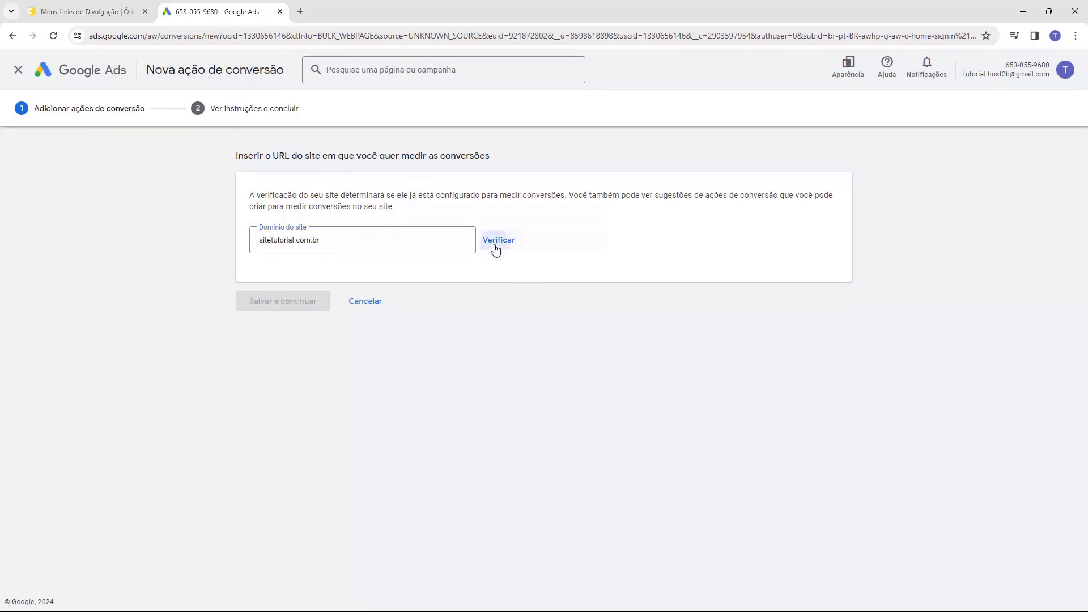
Step: Add a conversion action manually using code instead of creating it from site events
{"action": "scroll", "coordinate": [205, 216], "scroll_direction": "down", "scroll_amount": 1}
{"action": "scroll", "coordinate": [207, 219], "scroll_direction": "down", "scroll_amount": 1}
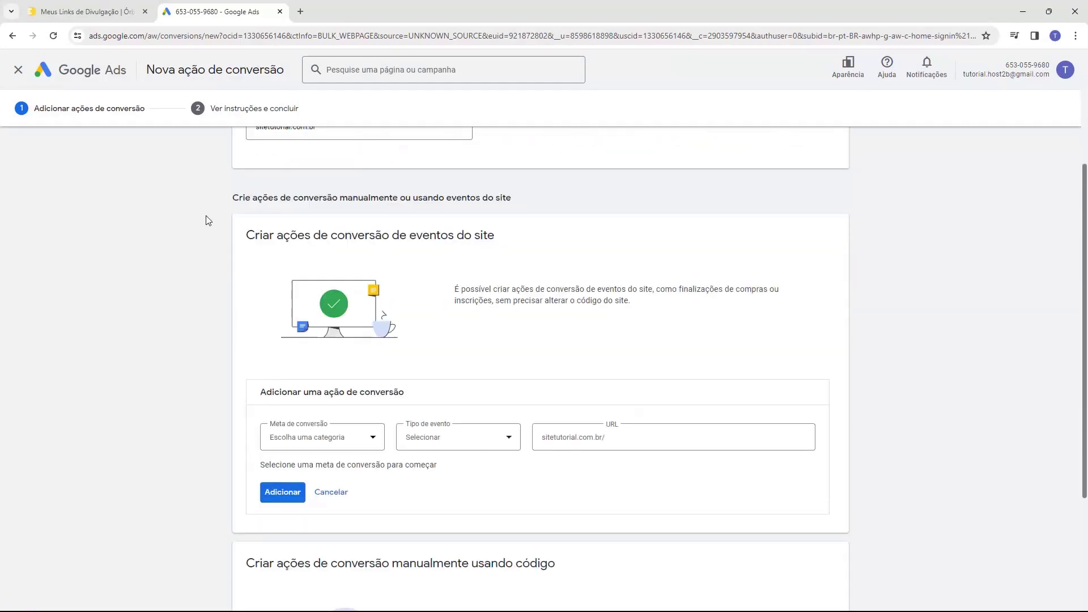
{"action": "left_click_drag", "start_coordinate": [232, 198], "coordinate": [494, 204]}
{"action": "left_click", "coordinate": [188, 201]}
{"action": "scroll", "coordinate": [189, 202], "scroll_direction": "down", "scroll_amount": 3}
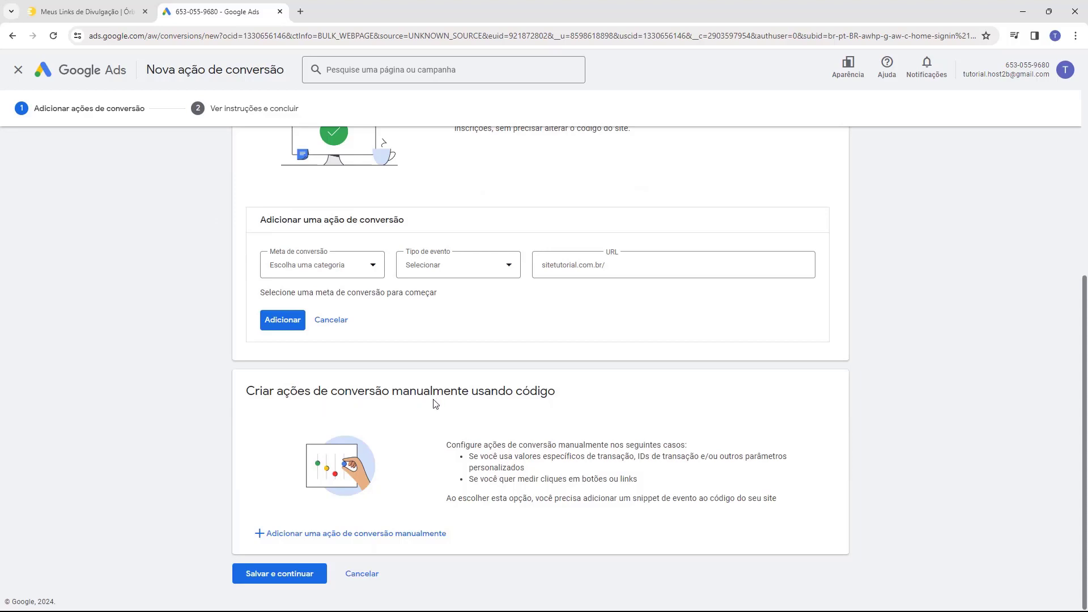
{"action": "left_click", "coordinate": [311, 539]}
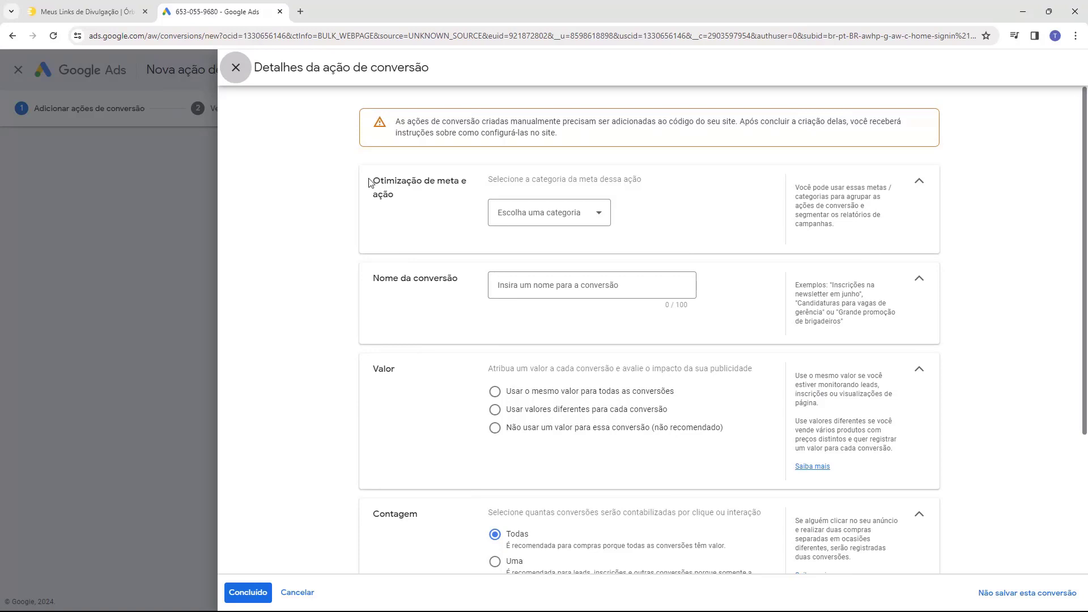
Step: Set the conversion action's goal category to Compra and name the conversion "Compra Eduzz"
{"action": "left_click_drag", "start_coordinate": [369, 182], "coordinate": [430, 181]}
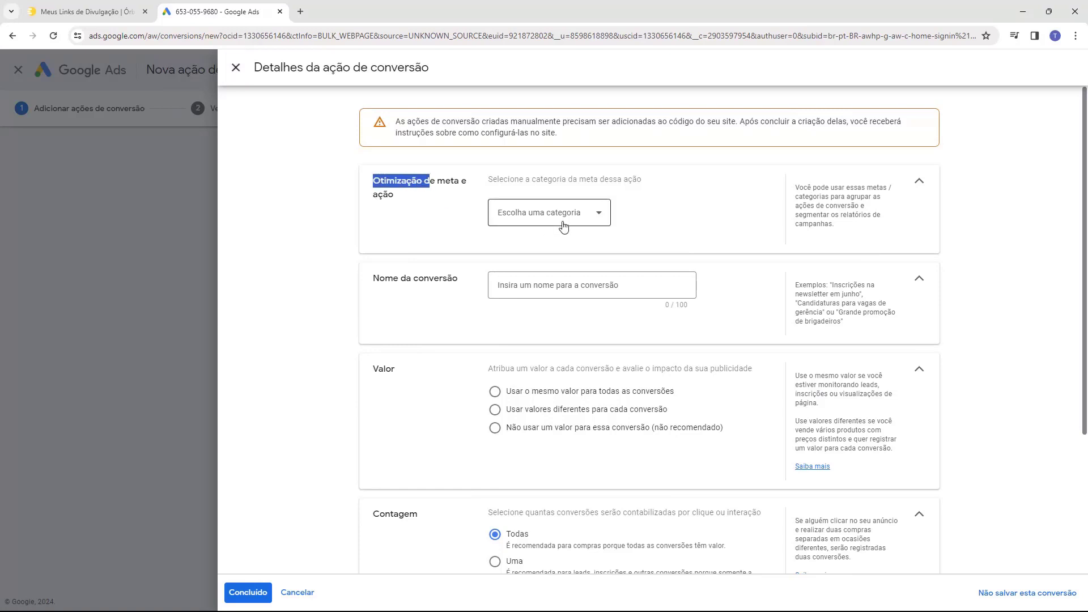
{"action": "left_click", "coordinate": [523, 219]}
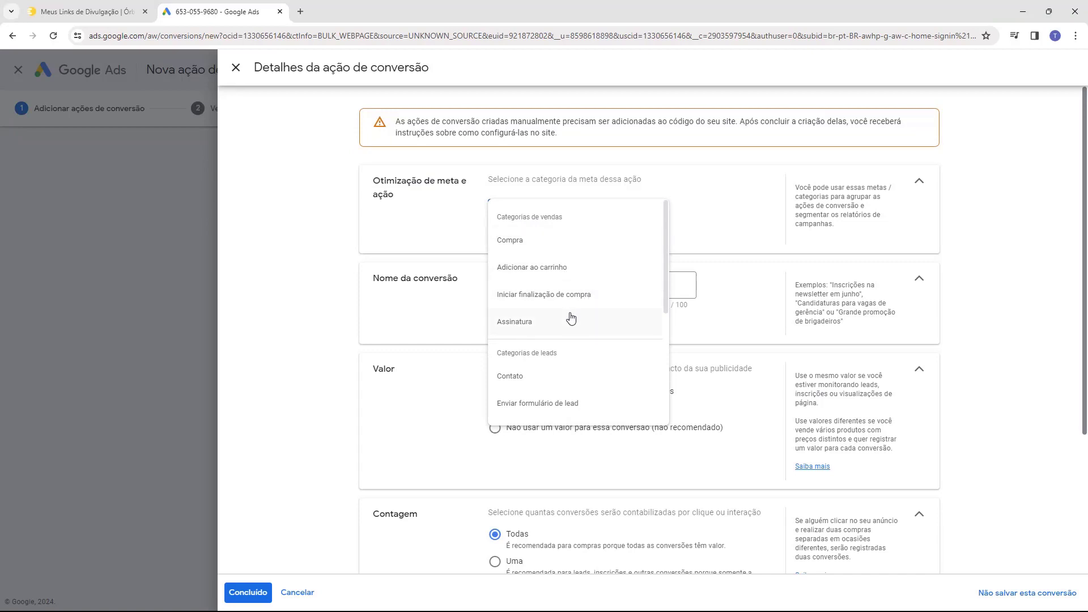
{"action": "left_click", "coordinate": [507, 241]}
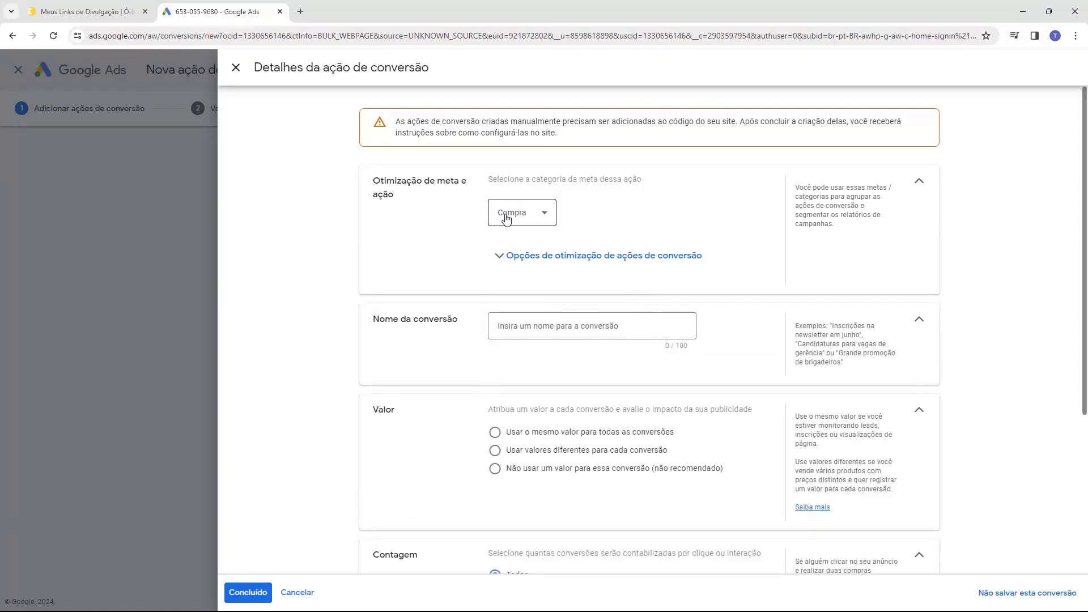
{"action": "left_click_drag", "start_coordinate": [374, 324], "coordinate": [407, 321]}
{"action": "left_click", "coordinate": [562, 327]}
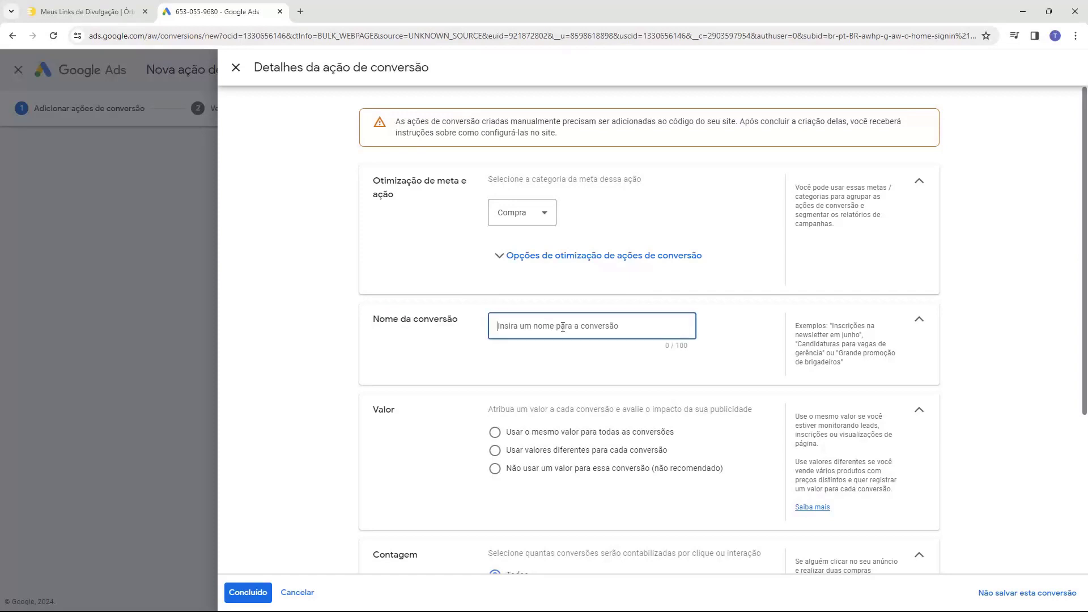
{"action": "type", "text": "Compra Eduzz"}
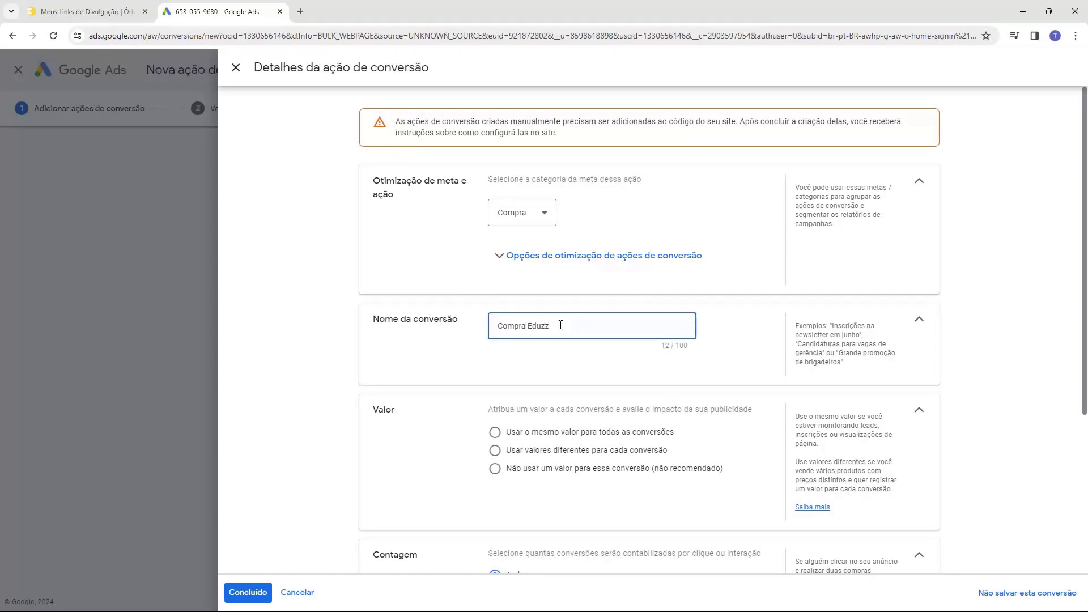
{"action": "left_click", "coordinate": [539, 348]}
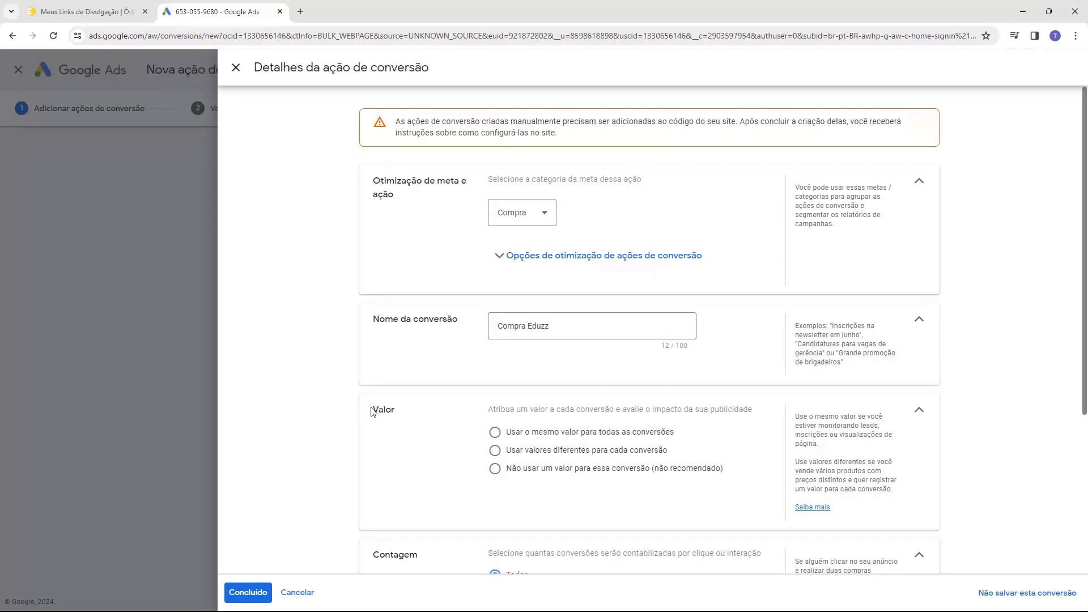
Step: Set the Compra Eduzz conversion to use different values for each conversion, and review the remaining counting and attribution settings
{"action": "left_click_drag", "start_coordinate": [373, 412], "coordinate": [392, 409]}
{"action": "left_click", "coordinate": [392, 409]}
{"action": "left_click", "coordinate": [495, 451]}
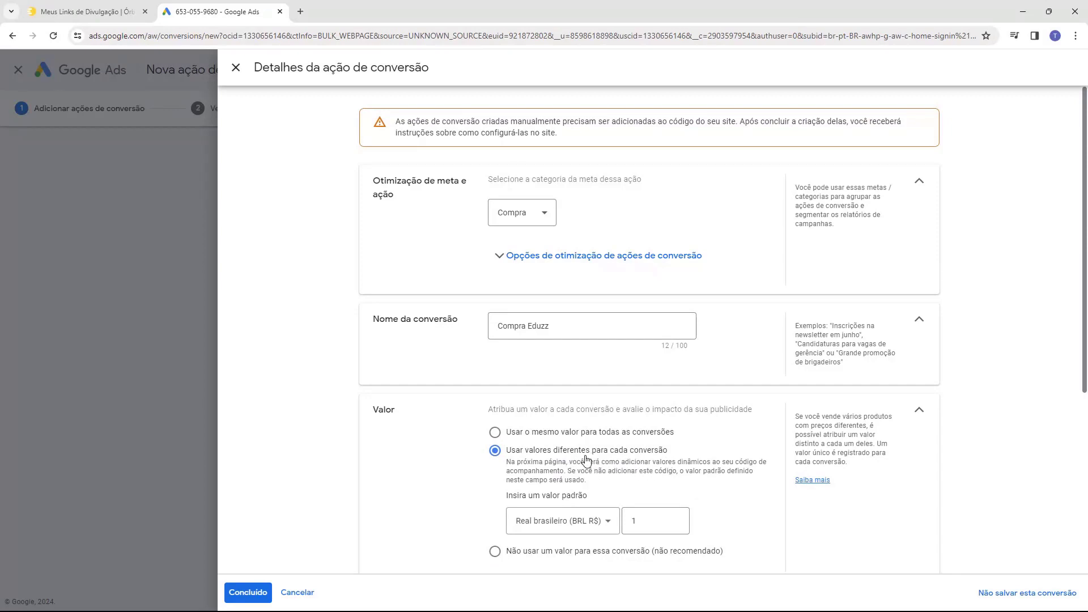
{"action": "scroll", "coordinate": [506, 443], "scroll_direction": "down", "scroll_amount": 1}
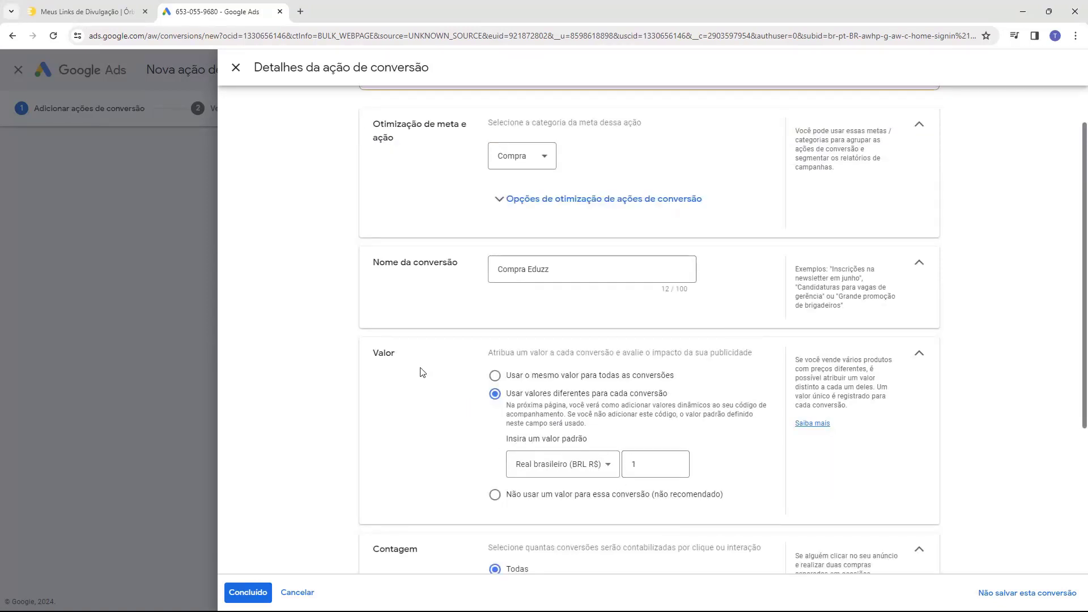
{"action": "scroll", "coordinate": [422, 357], "scroll_direction": "down", "scroll_amount": 4}
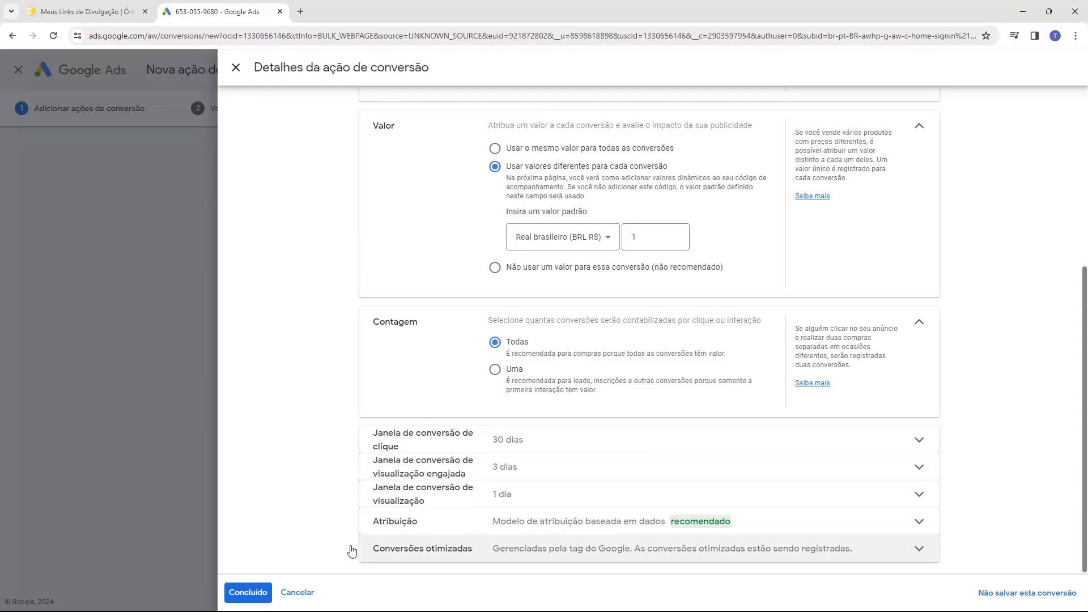
Step: Finish the Compra Eduzz conversion details, then save the manually coded conversion action and continue to the setup instructions
{"action": "left_click", "coordinate": [246, 598]}
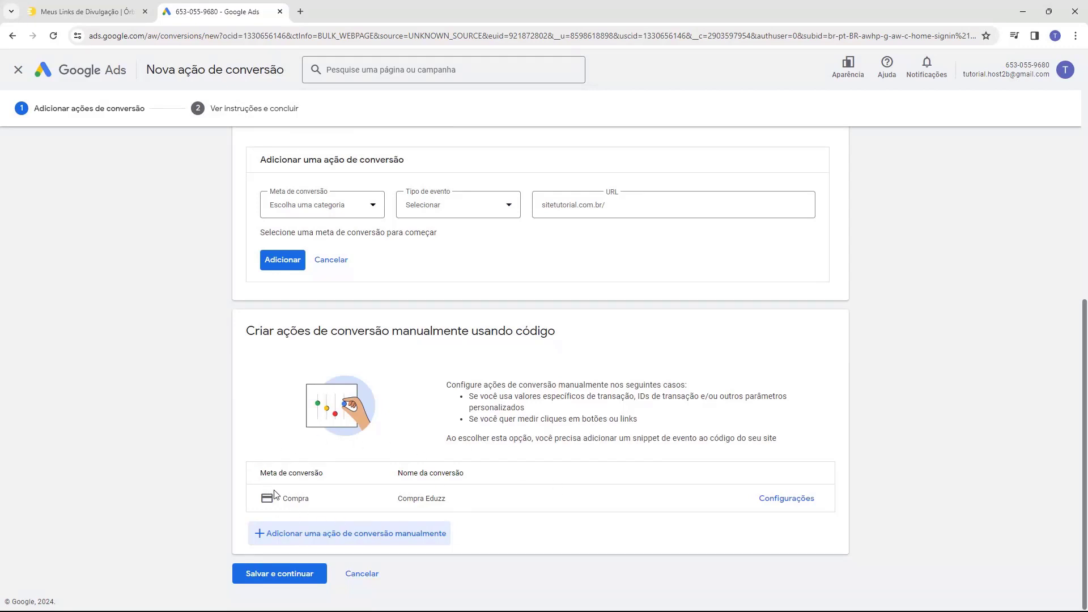
{"action": "left_click_drag", "start_coordinate": [394, 500], "coordinate": [478, 515]}
{"action": "left_click", "coordinate": [389, 505]}
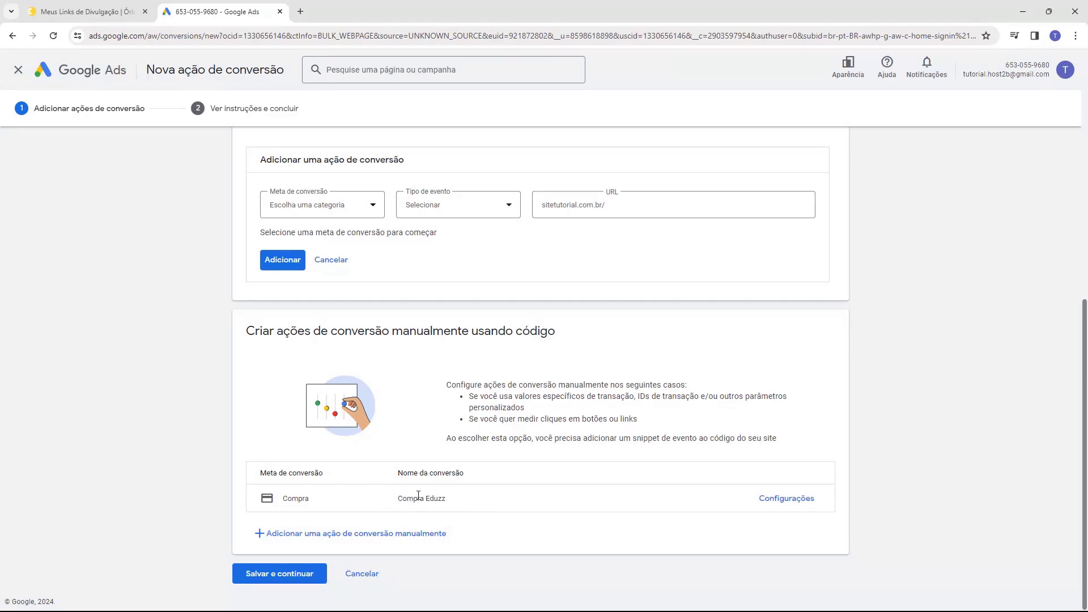
{"action": "left_click", "coordinate": [277, 587]}
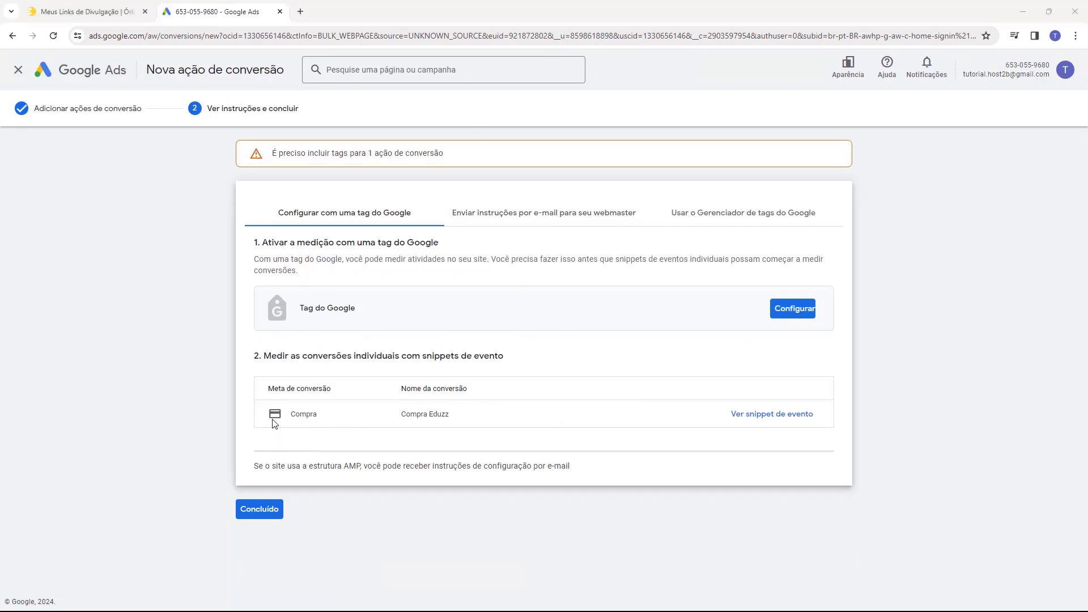
Step: Open the event snippet for the Compra Eduzz conversion under the individual conversion measurement section
{"action": "left_click_drag", "start_coordinate": [267, 357], "coordinate": [364, 356]}
{"action": "left_click", "coordinate": [294, 418]}
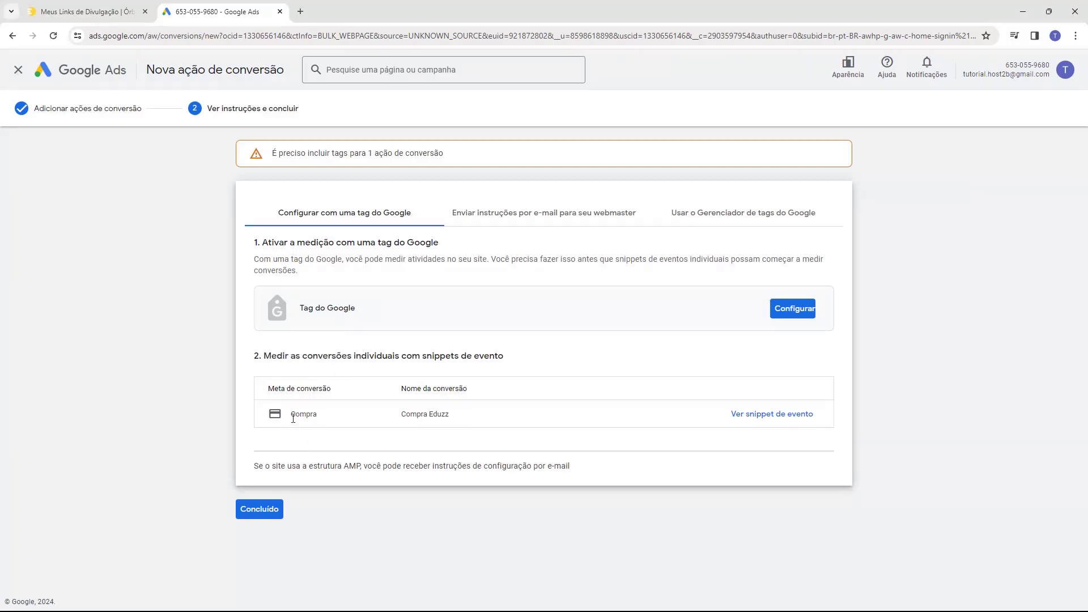
{"action": "left_click", "coordinate": [770, 417]}
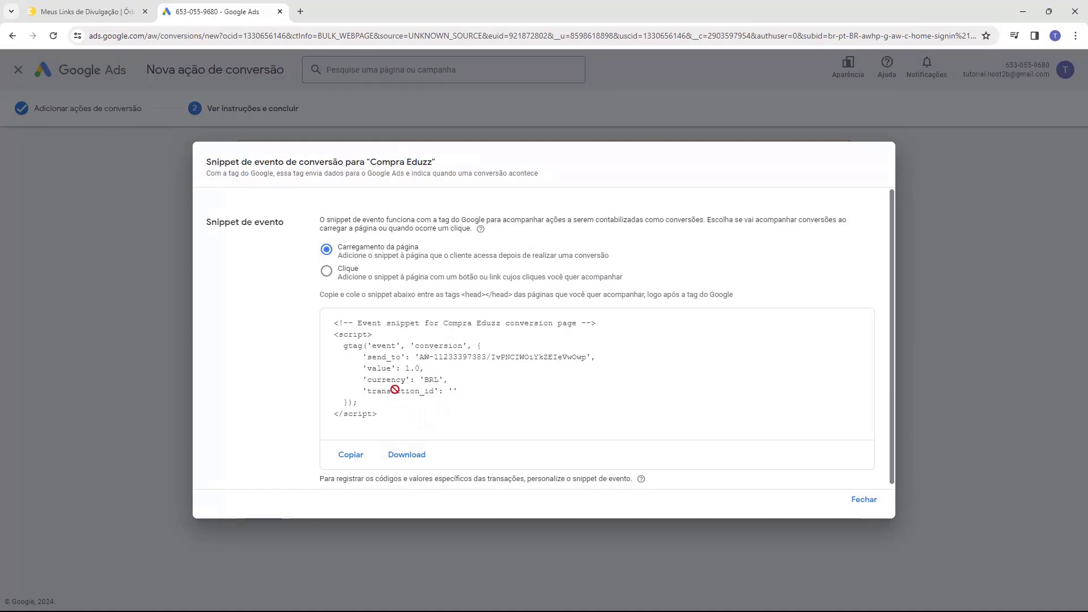
Step: Copy the conversion ID from the snippet's send_to value, including the AW- prefix and ending before the slash
{"action": "left_click_drag", "start_coordinate": [362, 358], "coordinate": [444, 363]}
{"action": "left_click", "coordinate": [445, 364]}
{"action": "left_click_drag", "start_coordinate": [419, 357], "coordinate": [485, 361]}
{"action": "key", "text": "ctrl+c"}
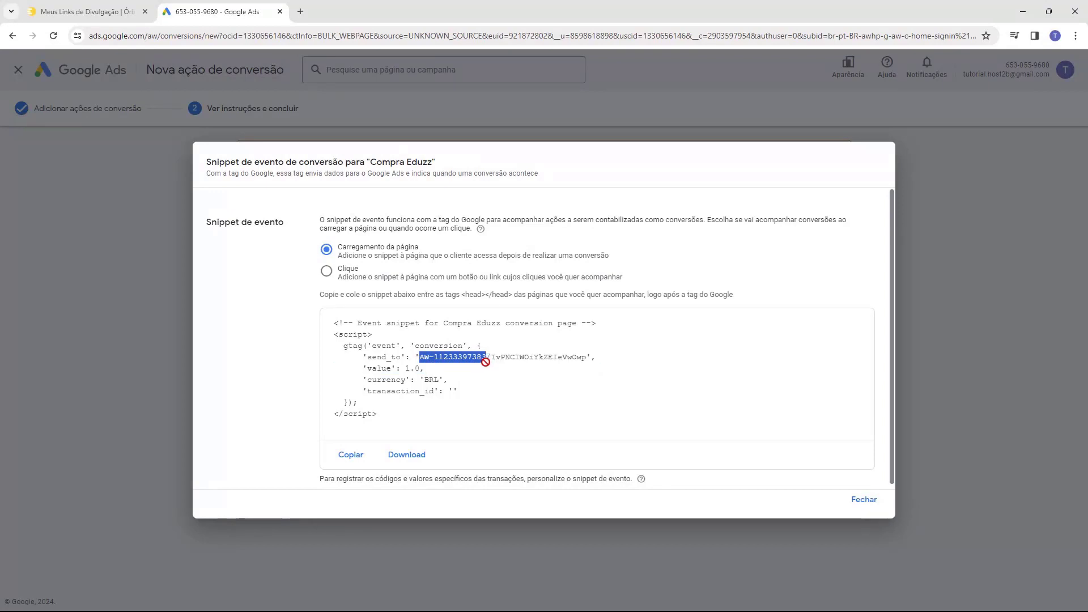
Step: Switch to MyEduzz and paste the copied conversion ID as the ID de Adsense of the Google AdWords pixel
{"action": "left_click", "coordinate": [85, 11]}
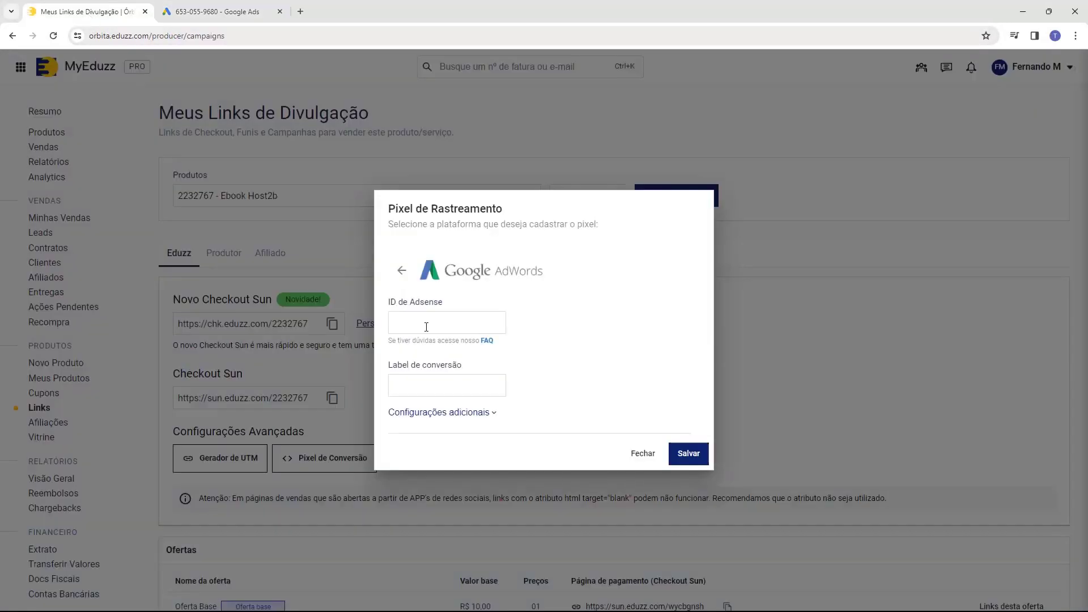
{"action": "left_click", "coordinate": [426, 326]}
{"action": "key", "text": "ctrl+v"}
{"action": "left_click_drag", "start_coordinate": [489, 323], "coordinate": [440, 322]}
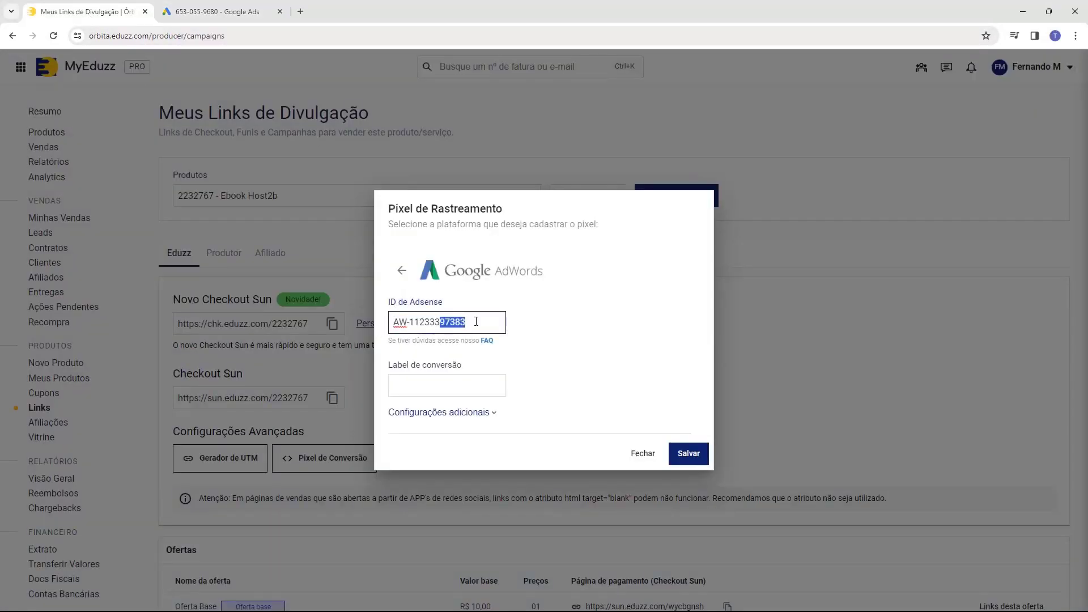
{"action": "double_click", "coordinate": [452, 322]}
Step: Return to the Google Ads event snippet and copy the conversion label that follows the slash in the send_to value
{"action": "left_click", "coordinate": [396, 383]}
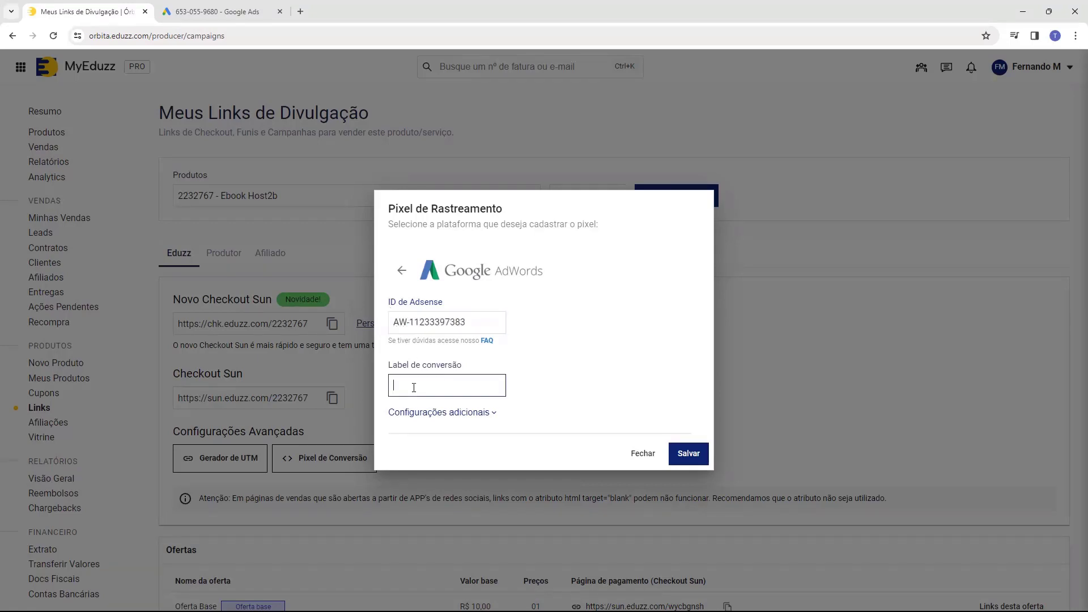
{"action": "left_click", "coordinate": [200, 13]}
{"action": "left_click_drag", "start_coordinate": [494, 359], "coordinate": [586, 361]}
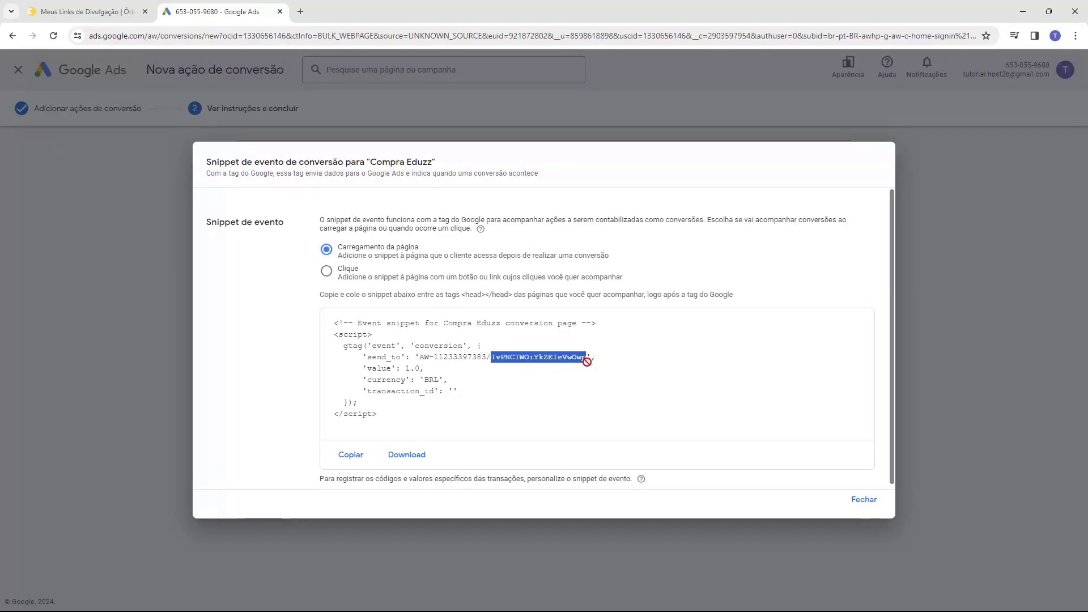
{"action": "left_click_drag", "start_coordinate": [587, 361], "coordinate": [590, 359]}
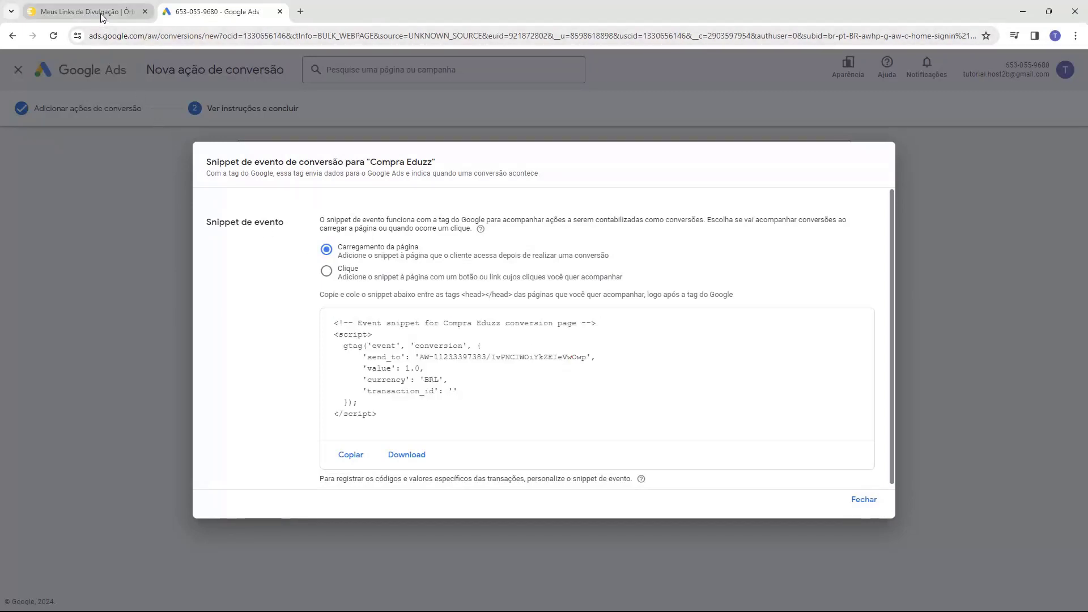
Step: Switch to MyEduzz, enter the copied label as the Label de conversão, and save the Google AdWords pixel
{"action": "left_click", "coordinate": [102, 17]}
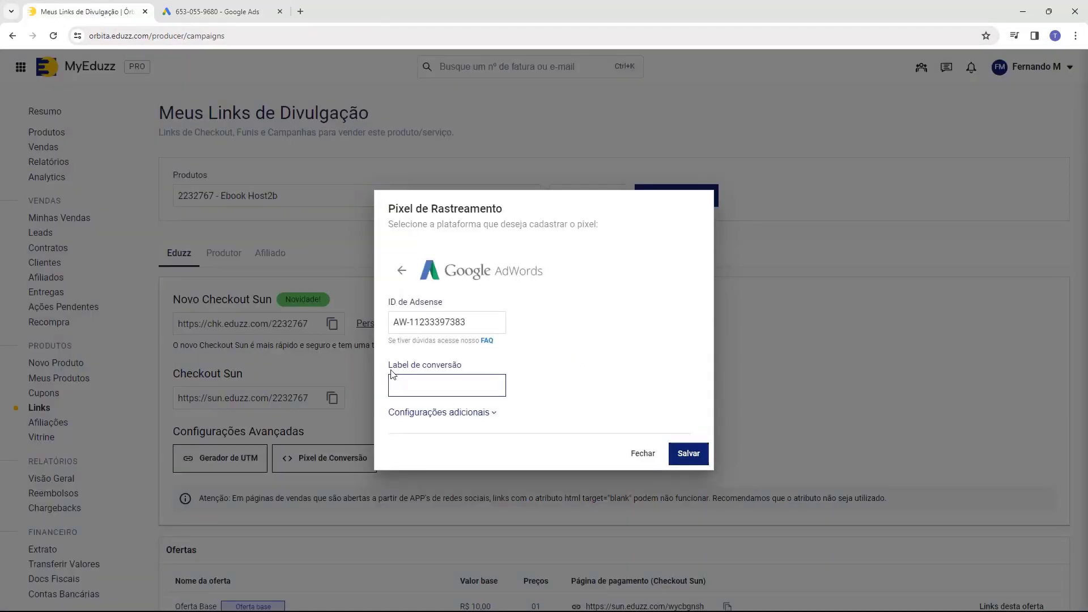
{"action": "type", "text": "lvPNCIWOiYkZEIeVwOwp"}
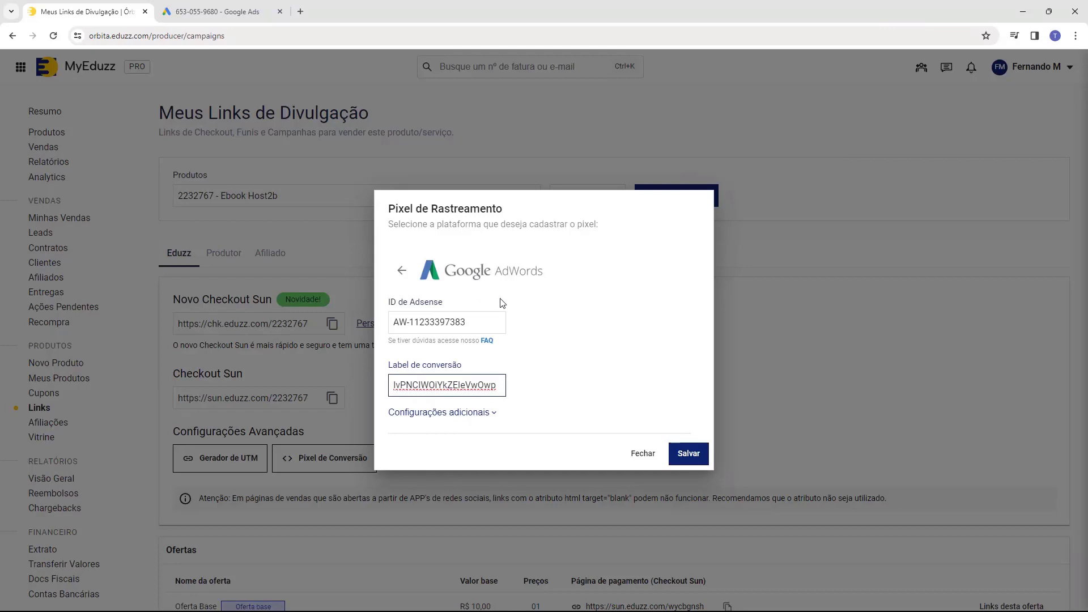
{"action": "left_click", "coordinate": [688, 458]}
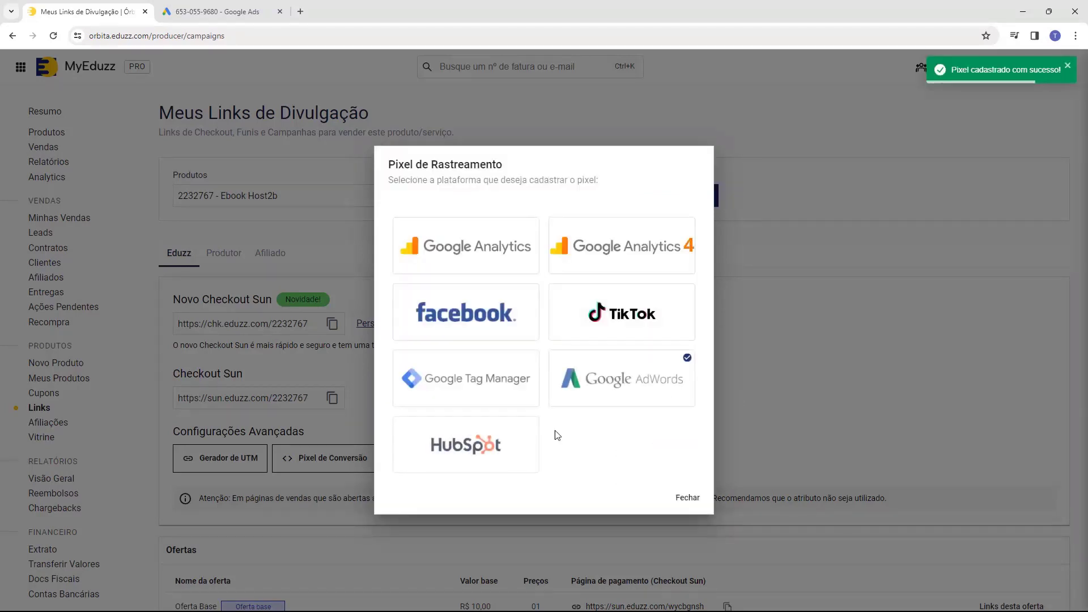